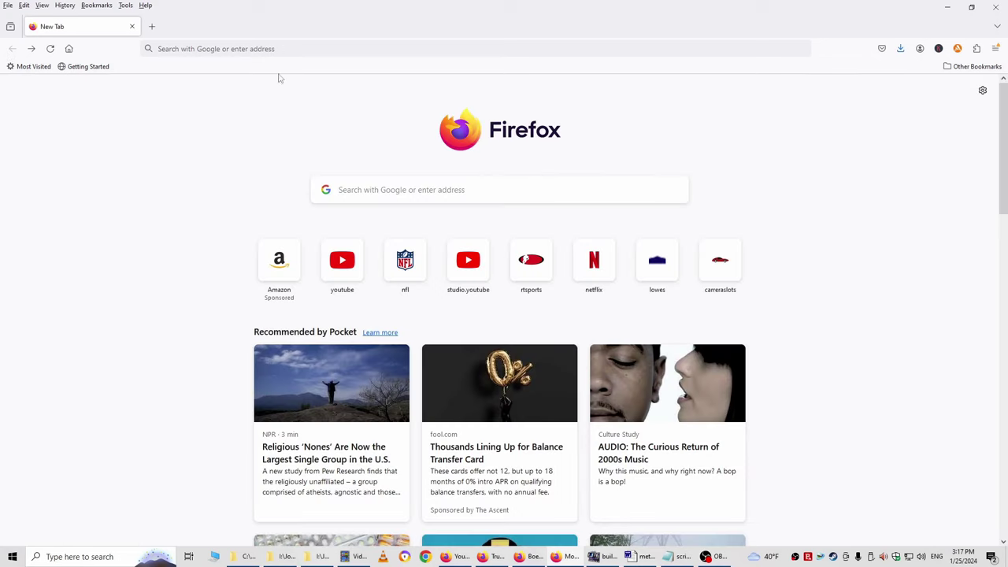
- Focus the Firefox address bar on the new tab page to enter a web address
left_click(226, 48)
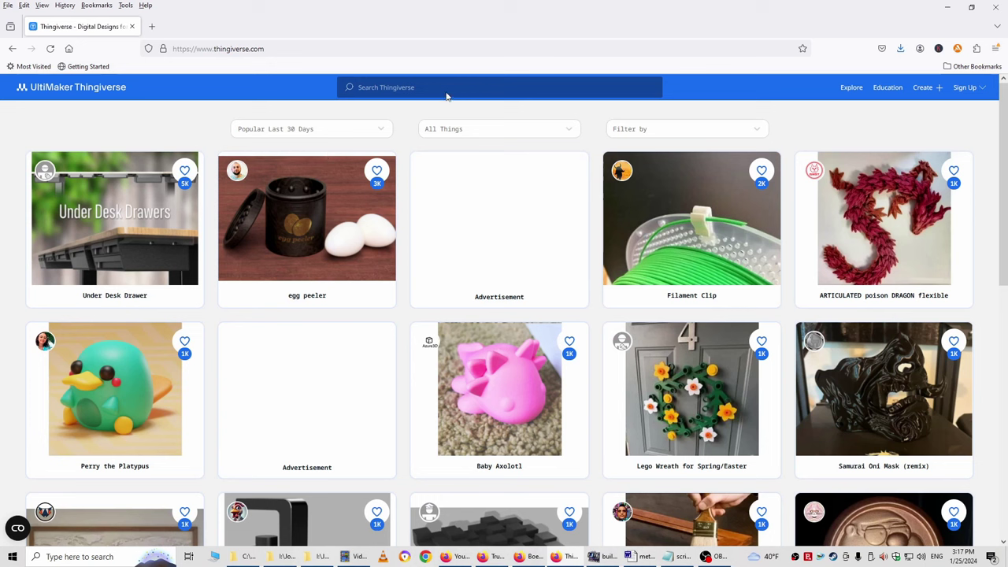
- Search Thingiverse for 'pit garage'
left_click(420, 86)
type("pit garage")
key("Return")
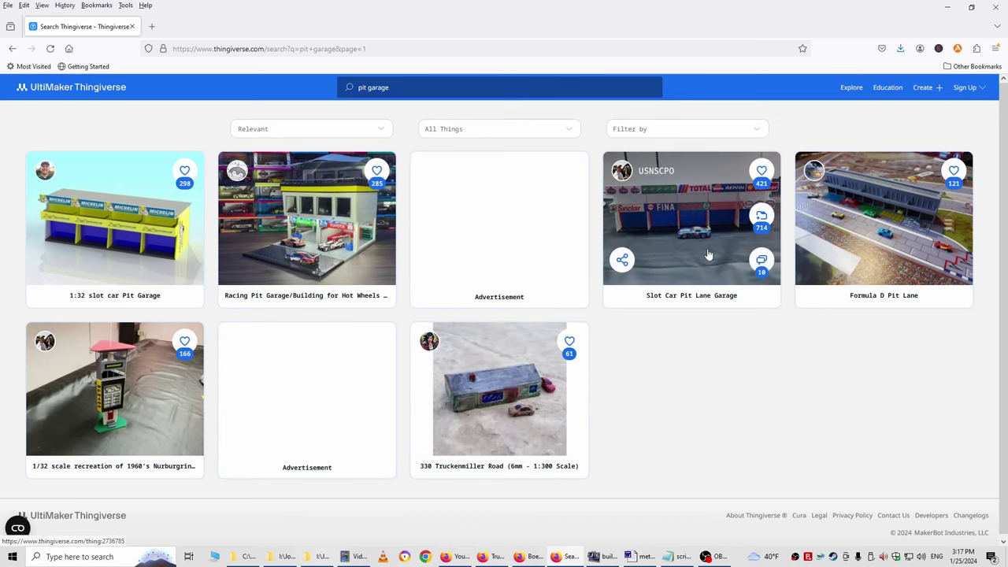
left_click(711, 277)
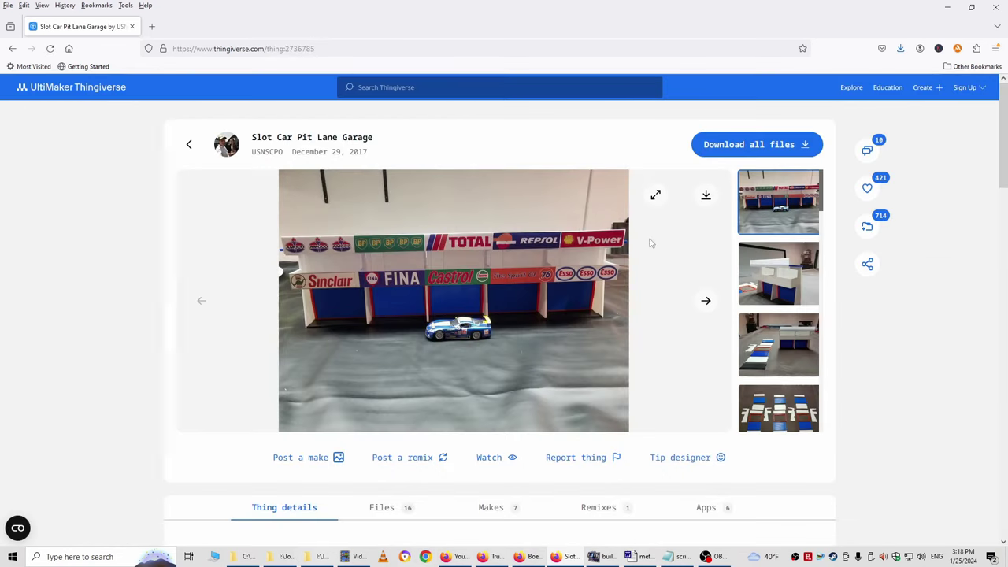
left_click(790, 282)
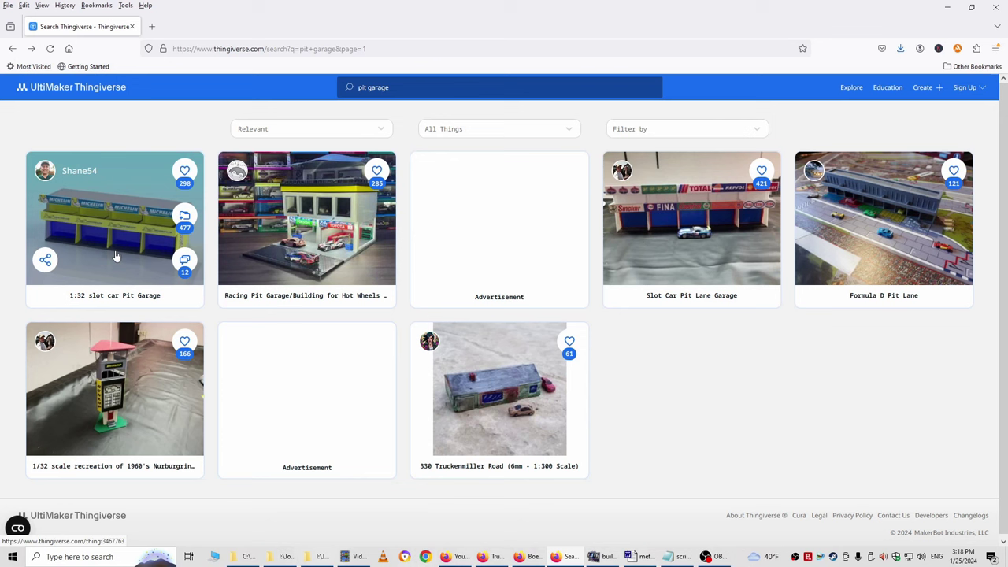
- Open the 1:32 slot car Pit Garage design and browse its downloaded images folder
left_click(115, 256)
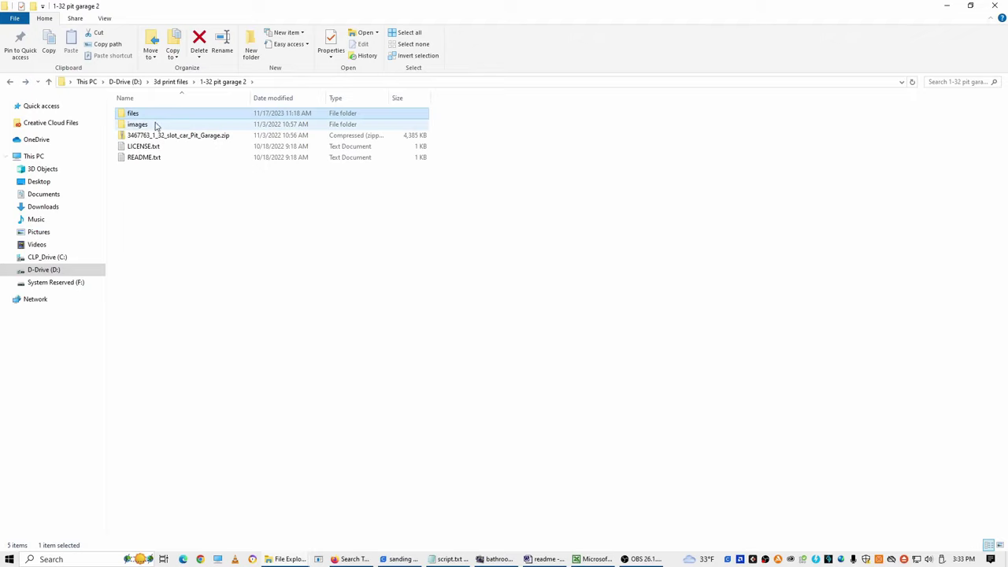
double_click(155, 124)
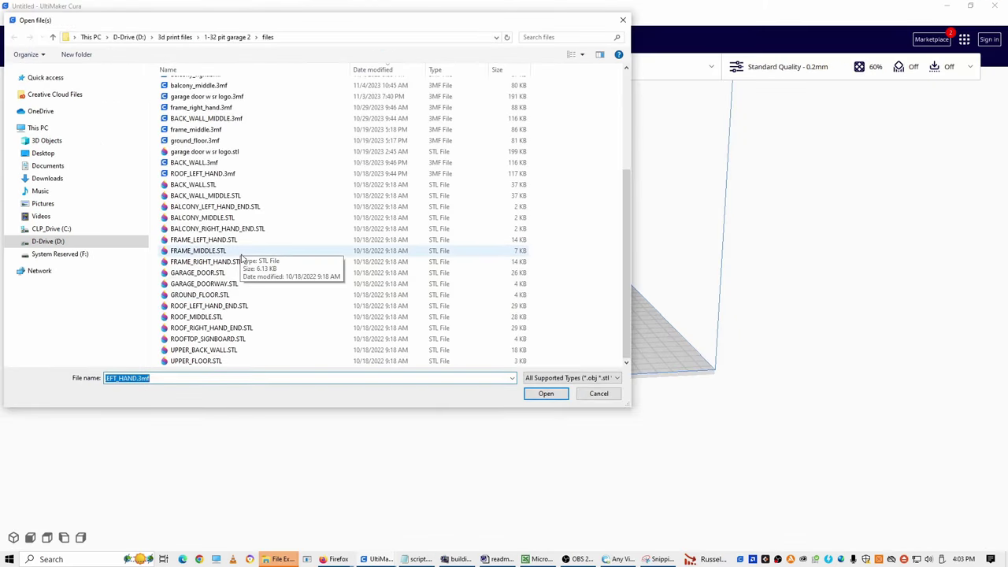
- Load ROOF_LEFT_HAND_END.STL onto the build plate and select the Creality Ender-3 Max printer
double_click(209, 305)
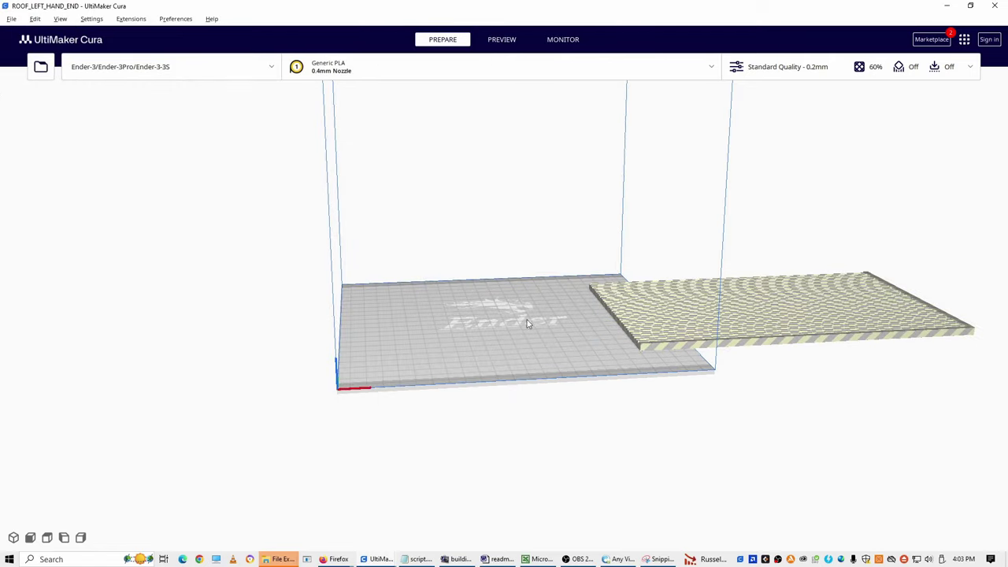
left_click(768, 310)
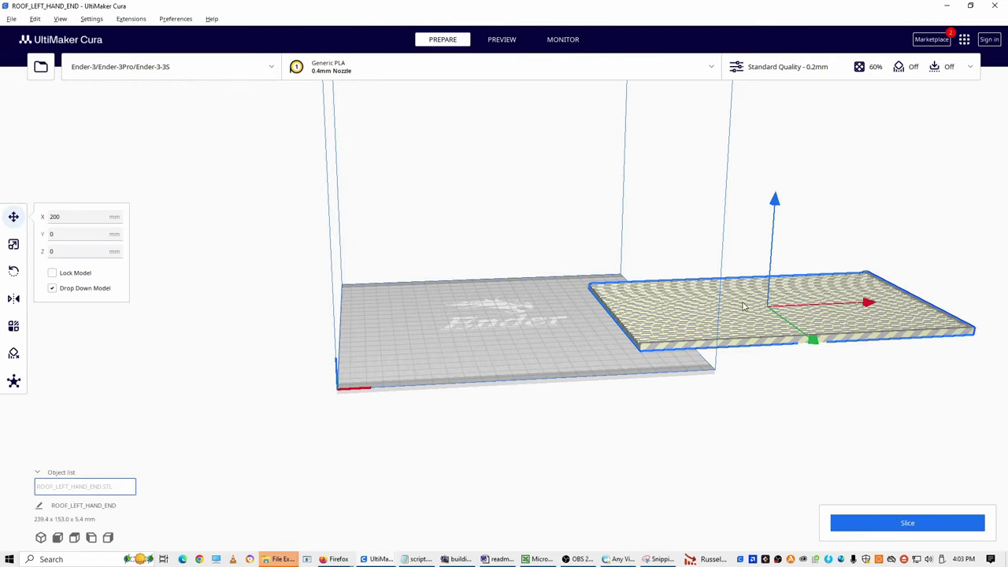
left_click(35, 18)
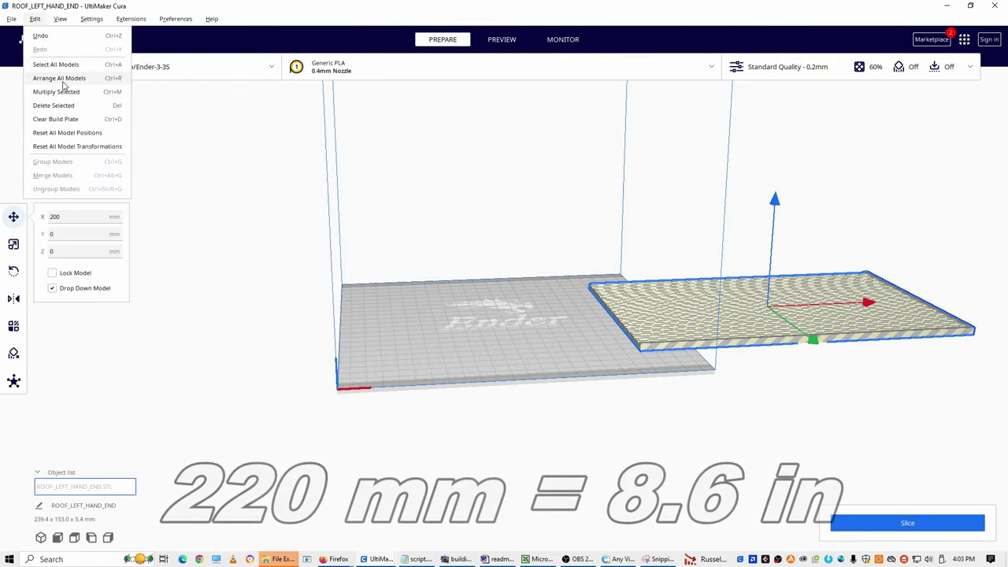
left_click(63, 80)
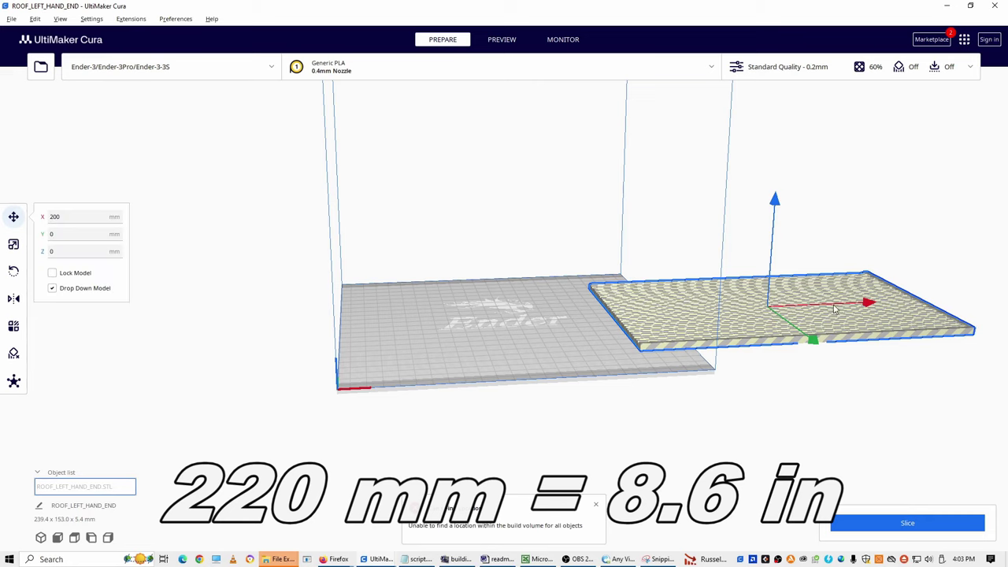
left_click_drag(835, 308, 619, 334)
right_click_drag(619, 333, 607, 353)
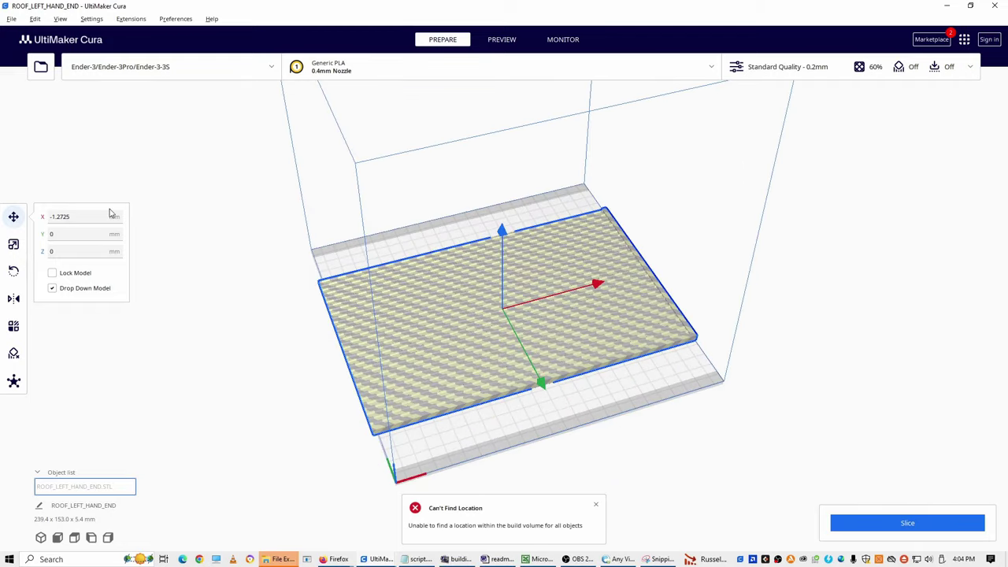
left_click(83, 67)
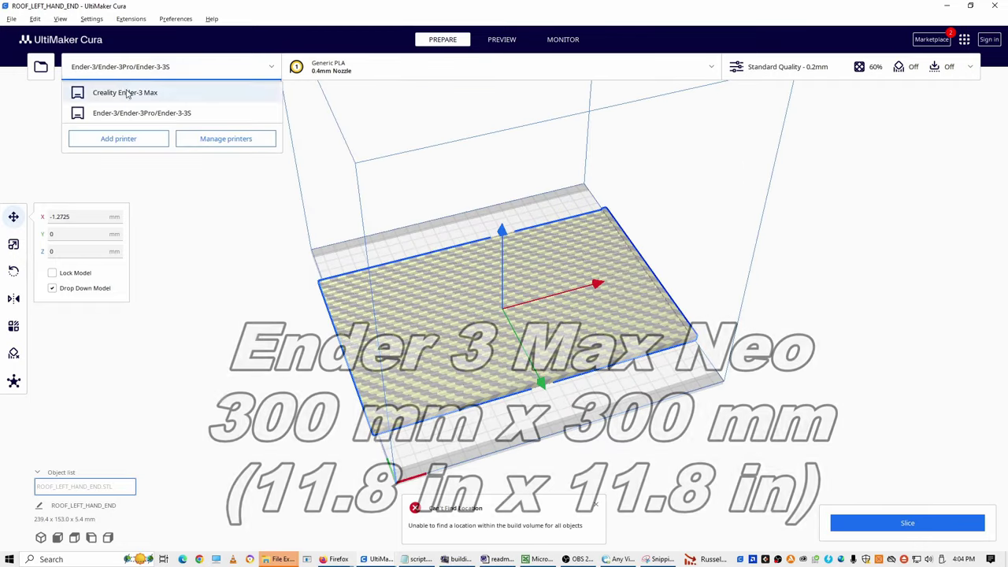
left_click(128, 94)
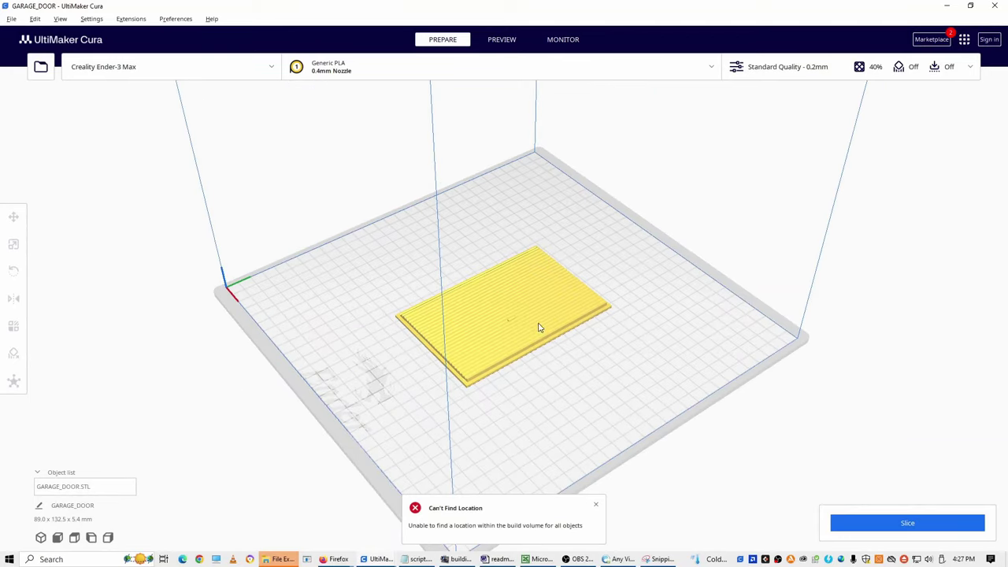
left_click(540, 328)
right_click_drag(564, 367, 556, 392)
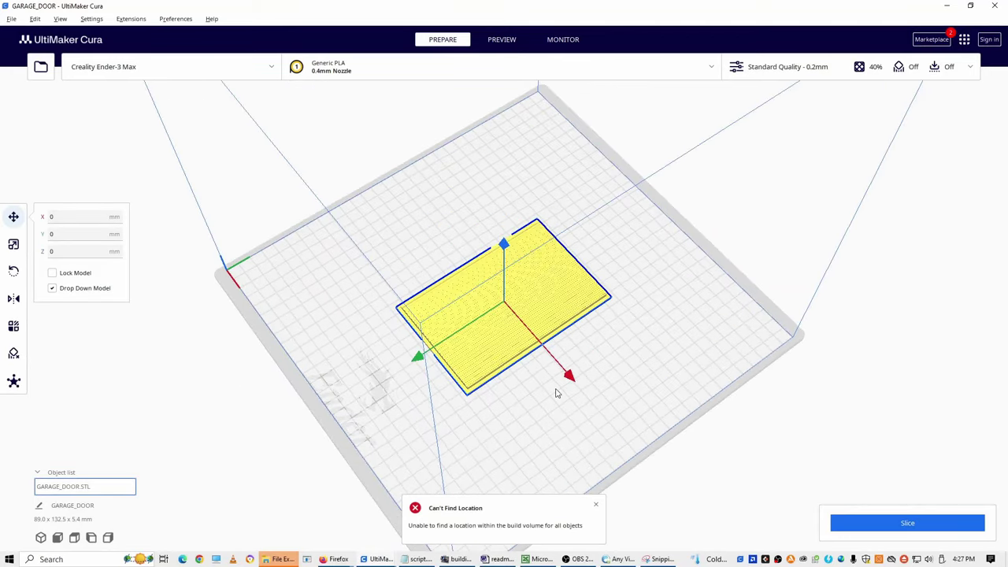
scroll(542, 382, "up", 10)
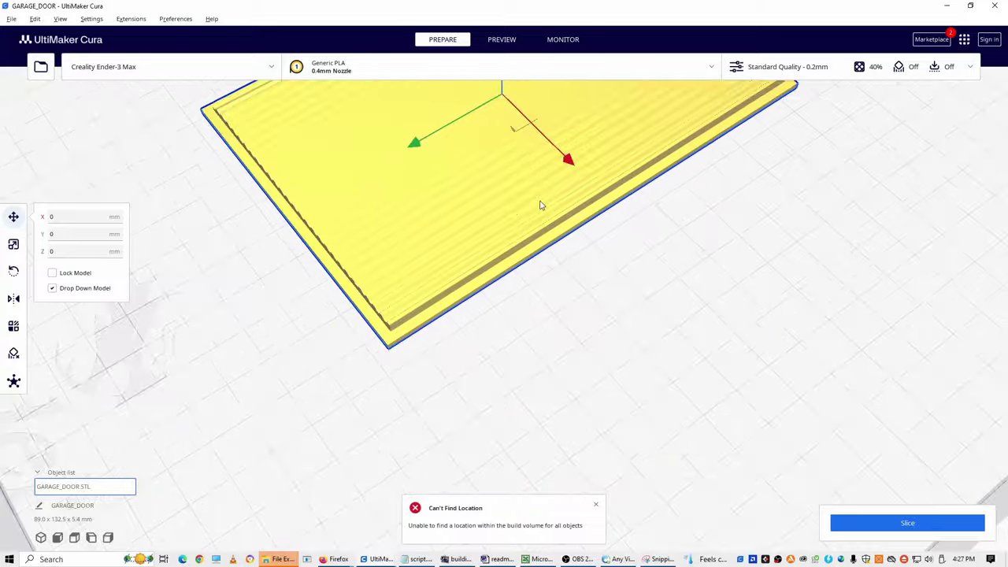
scroll(533, 258, "down", 10)
right_click_drag(534, 162, 417, 266)
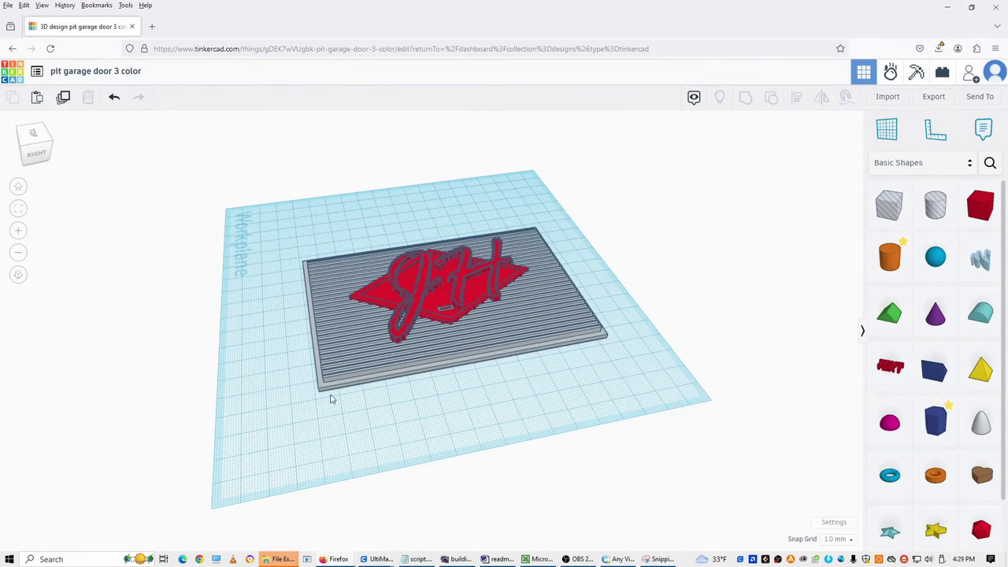
- Group the red script logo and the garage door plate into a single shape
right_click_drag(399, 343, 443, 347)
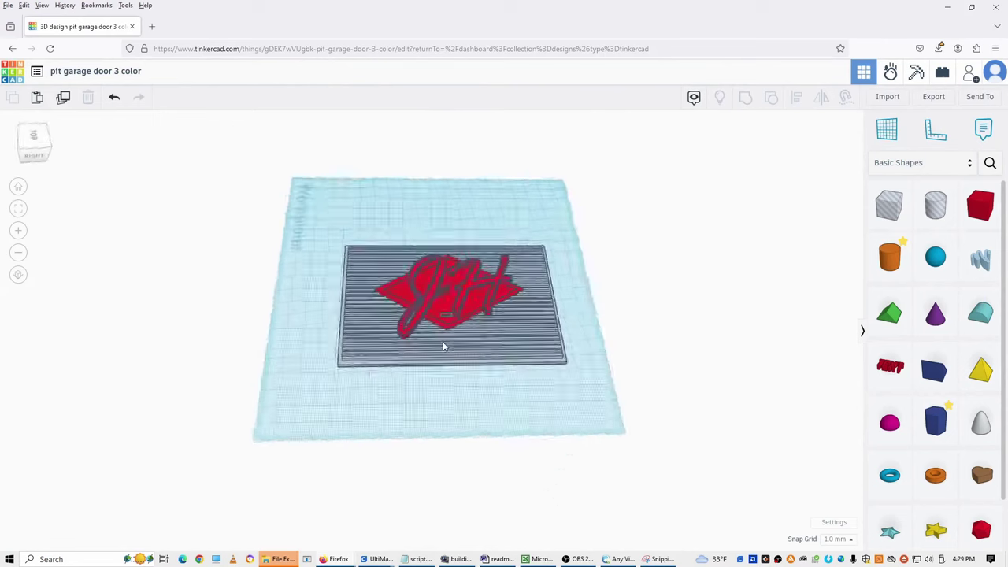
left_click(444, 351)
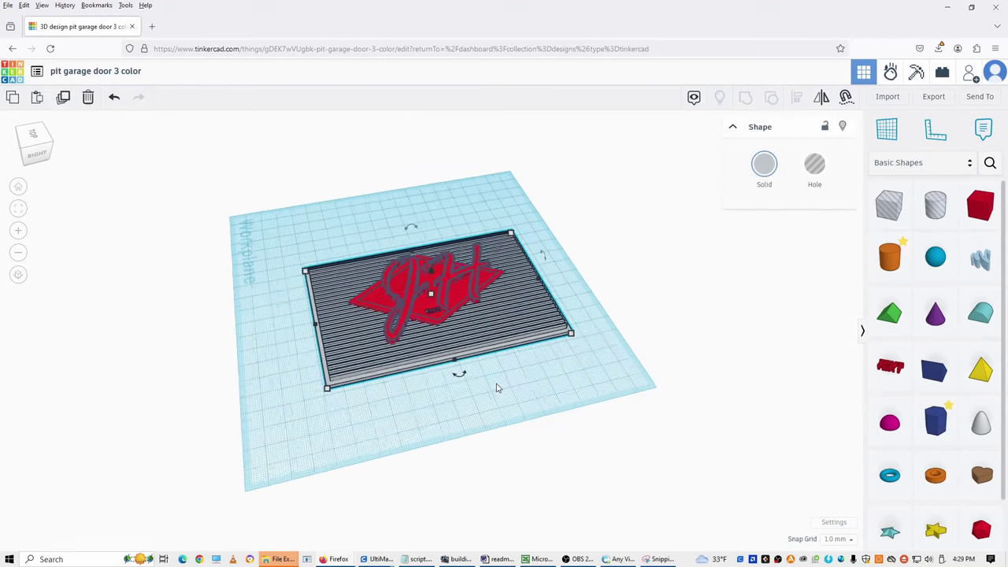
right_click_drag(496, 388, 462, 322)
left_click(377, 323)
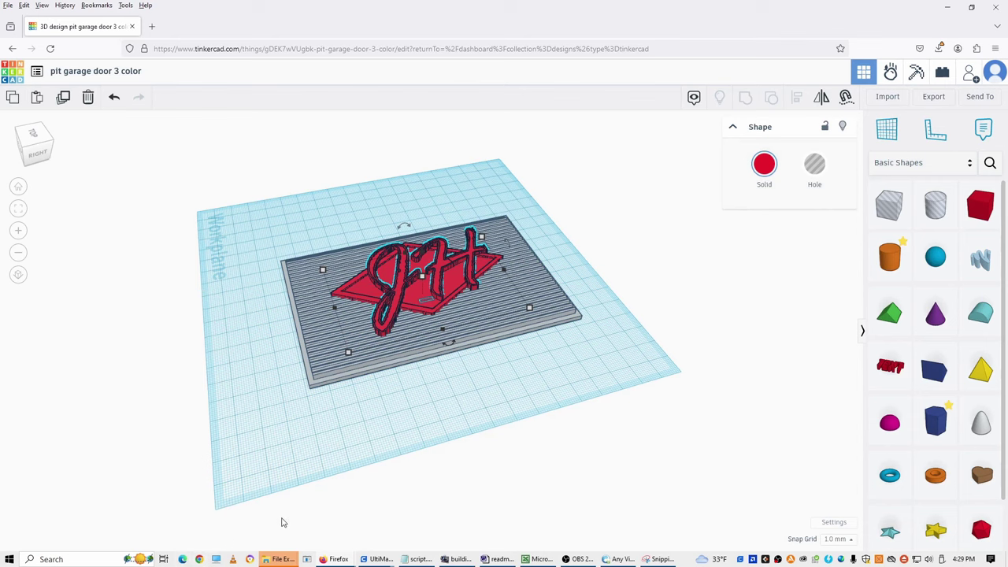
left_click(321, 349, "shift")
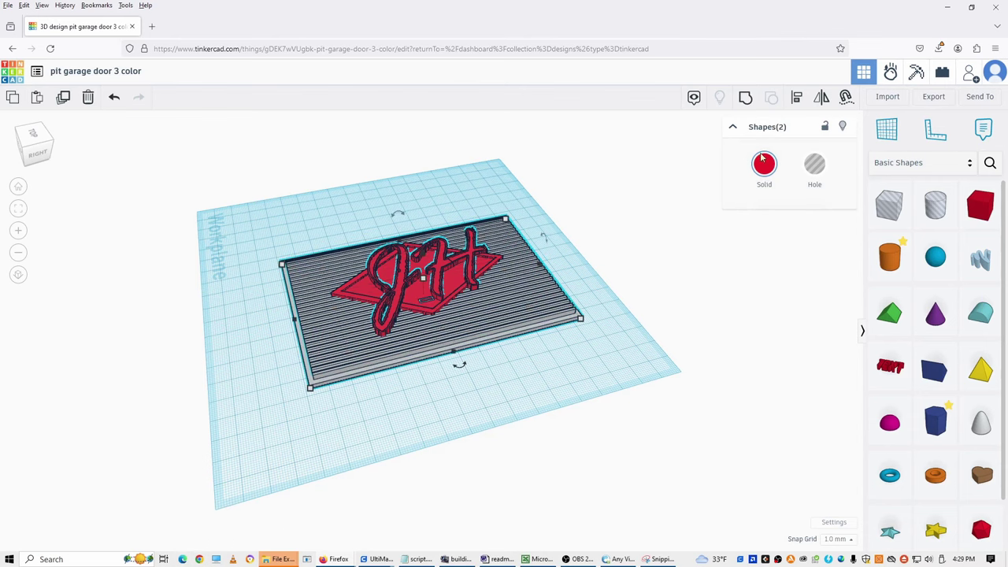
left_click(747, 98)
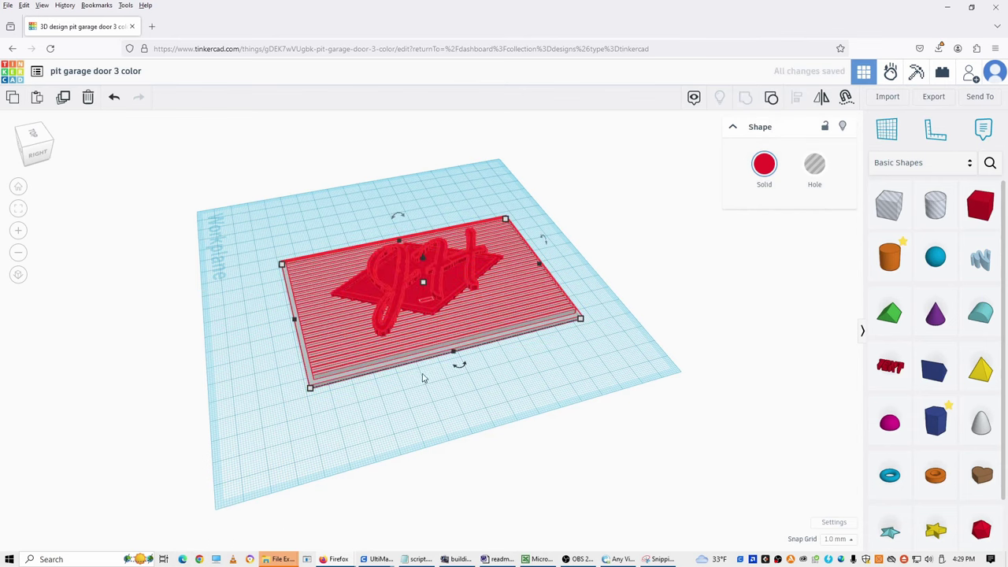
right_click_drag(423, 376, 450, 414)
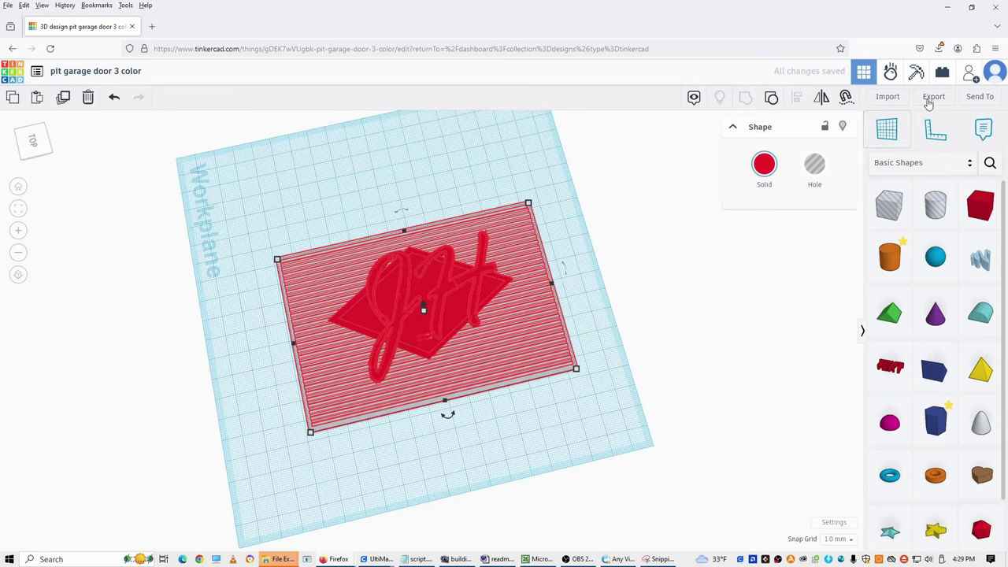
right_click_drag(243, 382, 443, 333)
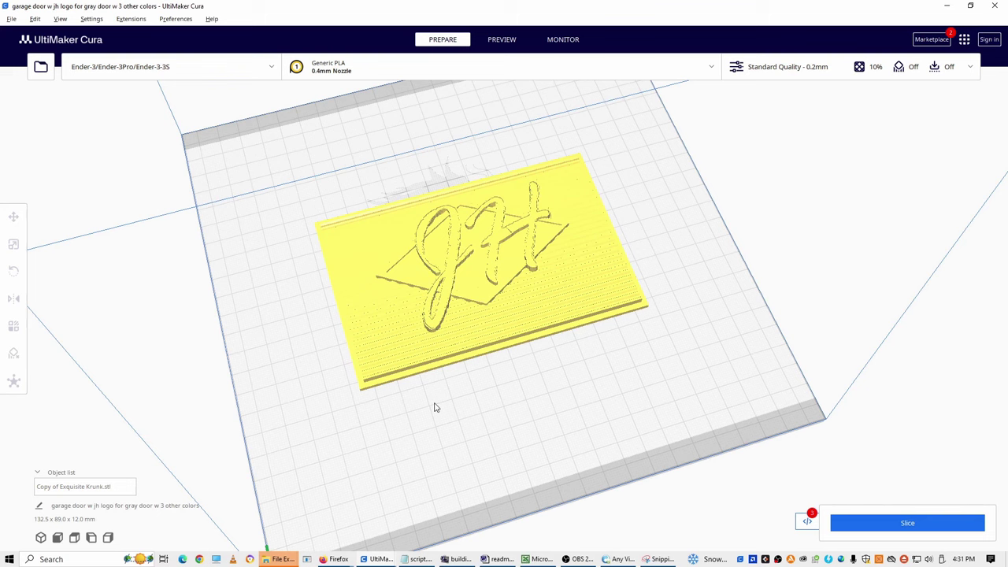
- Show the post-processing scripts and review the second pause at layer 46 for black
left_click(808, 521)
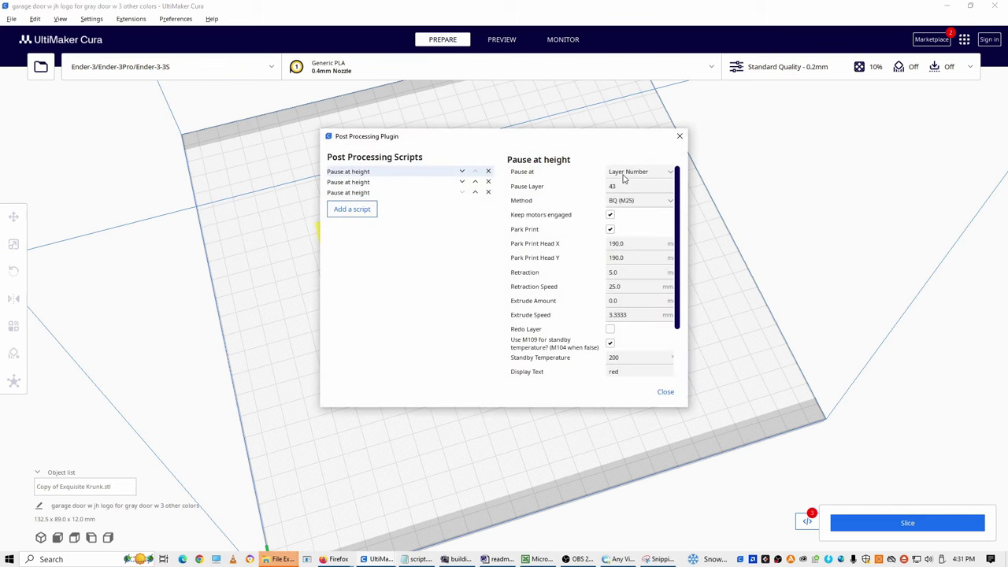
left_click(366, 183)
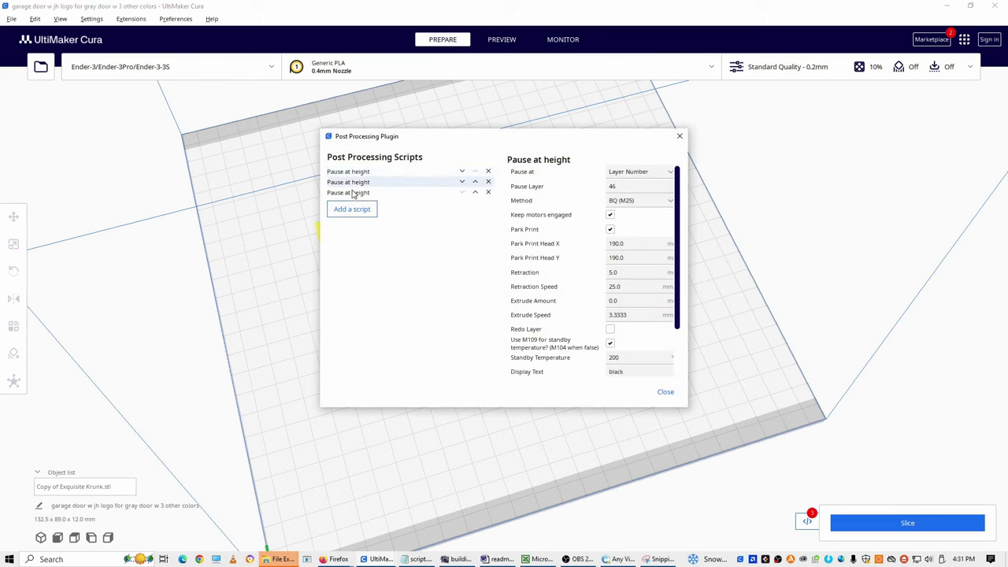